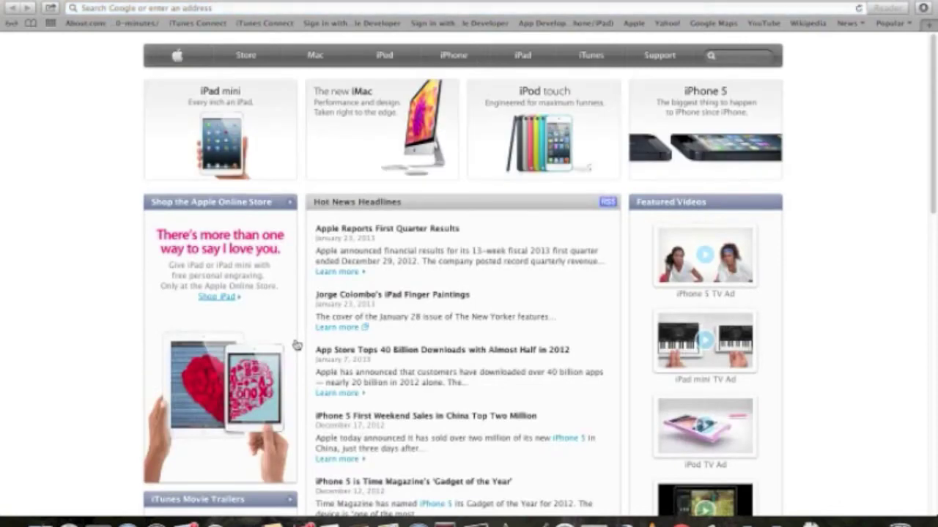
pyautogui.click(343, 9)
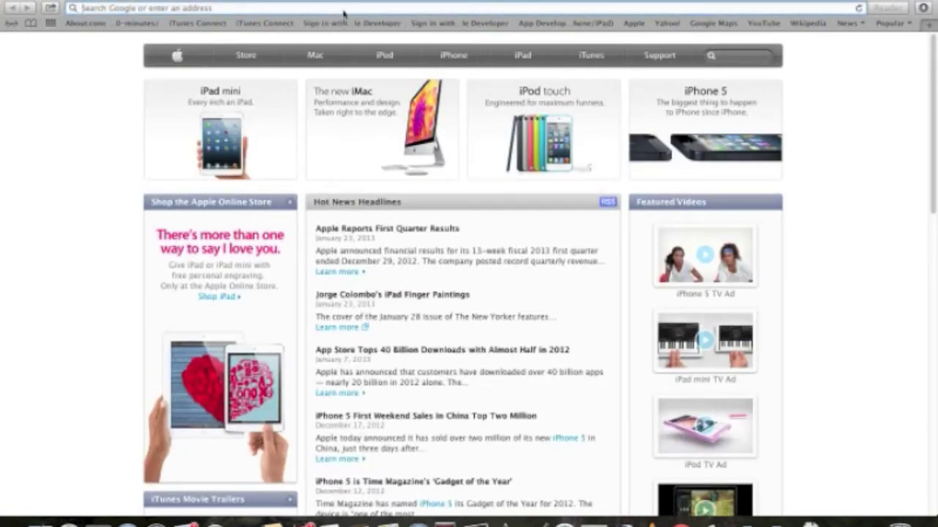
pyautogui.write('https://developer.apple.com/membercenter/index.action')
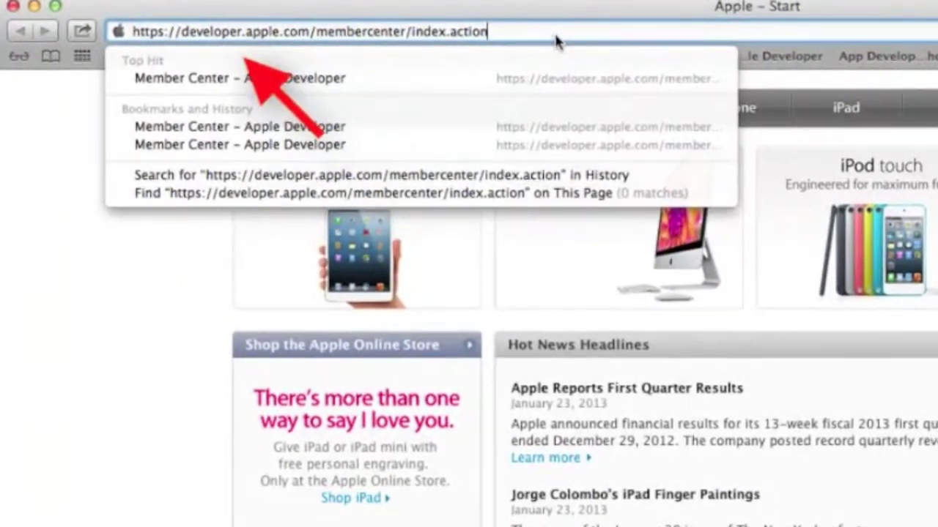
pyautogui.press('Return')
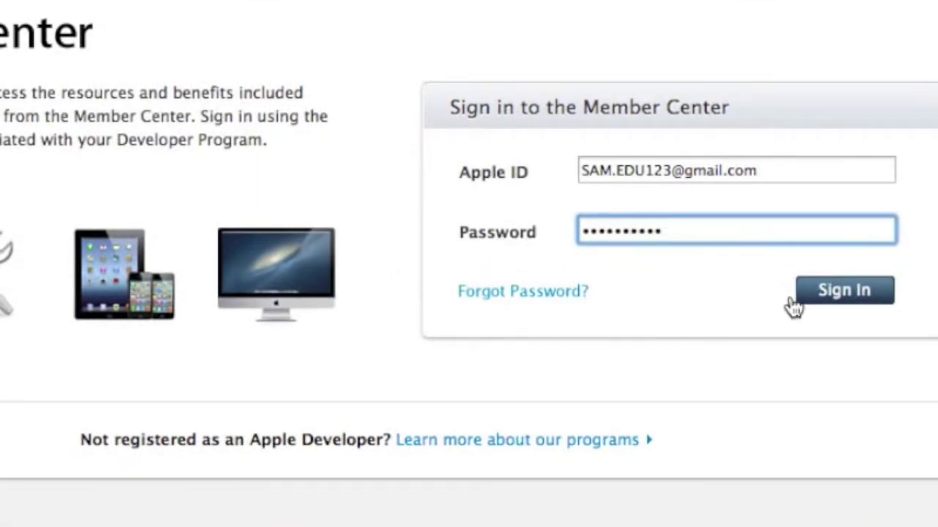
pyautogui.click(847, 296)
pyautogui.click(516, 30)
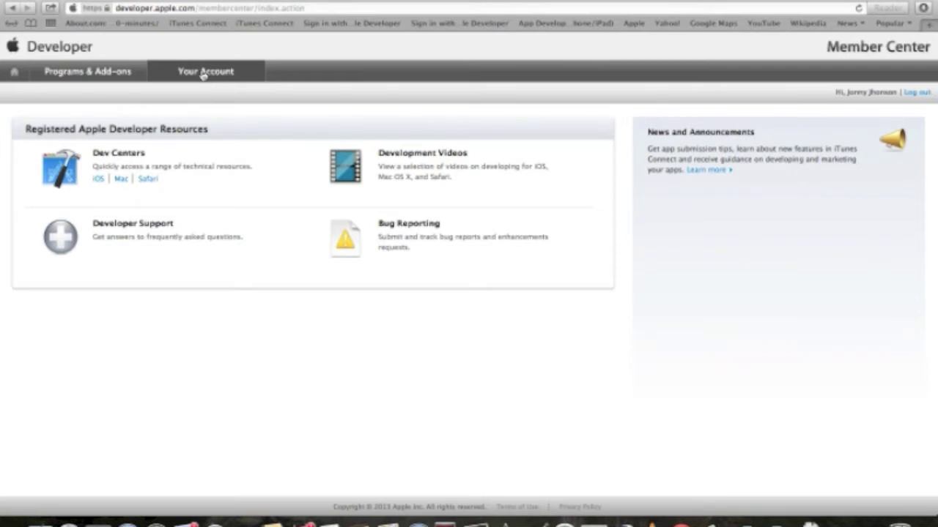
# Choose to join the iOS Developer Program from the account summary and start its enrollment.
pyautogui.click(204, 75)
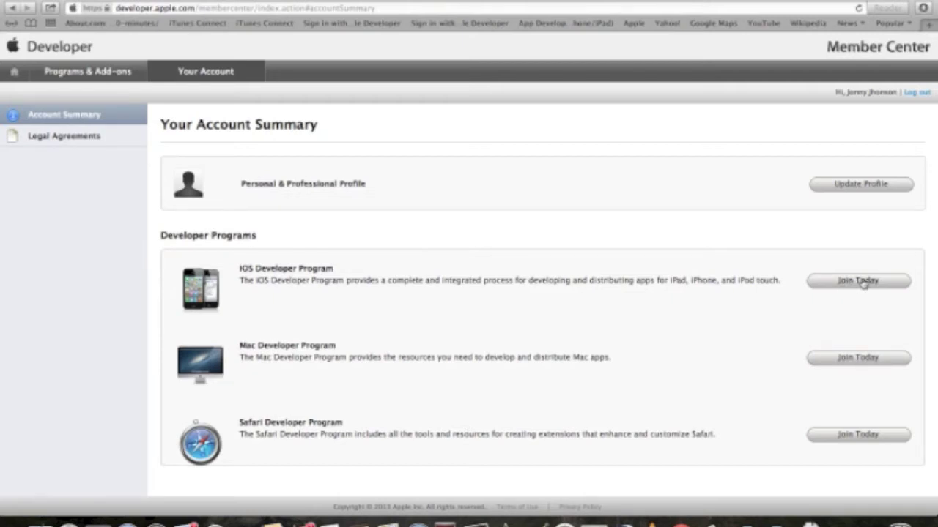
pyautogui.click(861, 281)
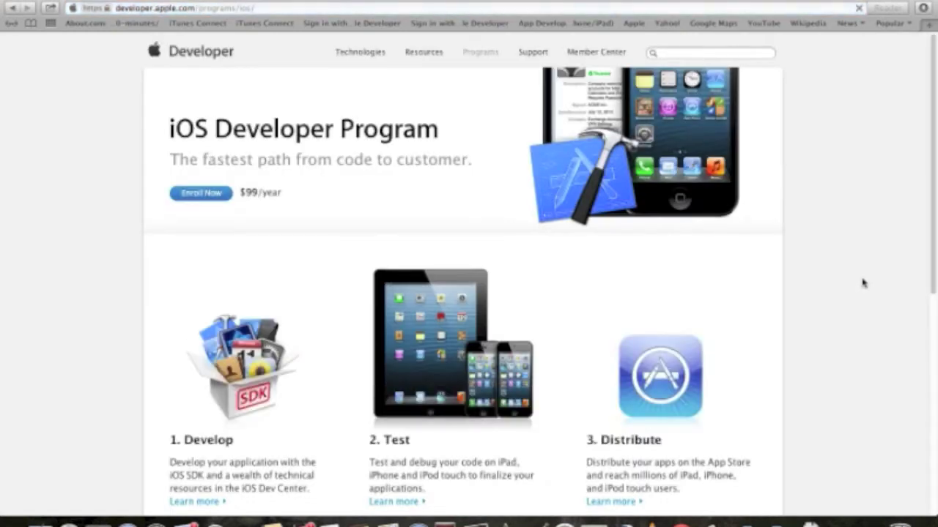
pyautogui.moveTo(930, 252); pyautogui.dragTo(909, 355)
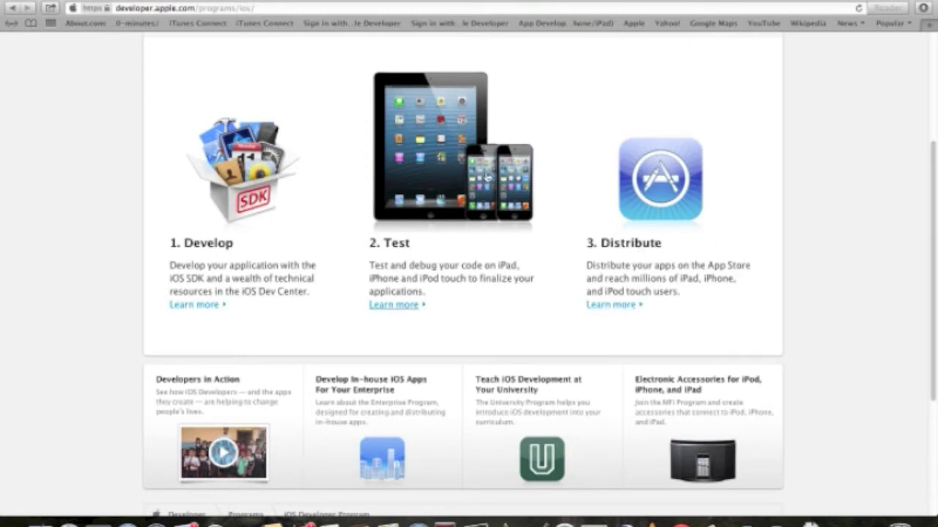
pyautogui.scroll(2, 935, 271)
pyautogui.scroll(5, 935, 271)
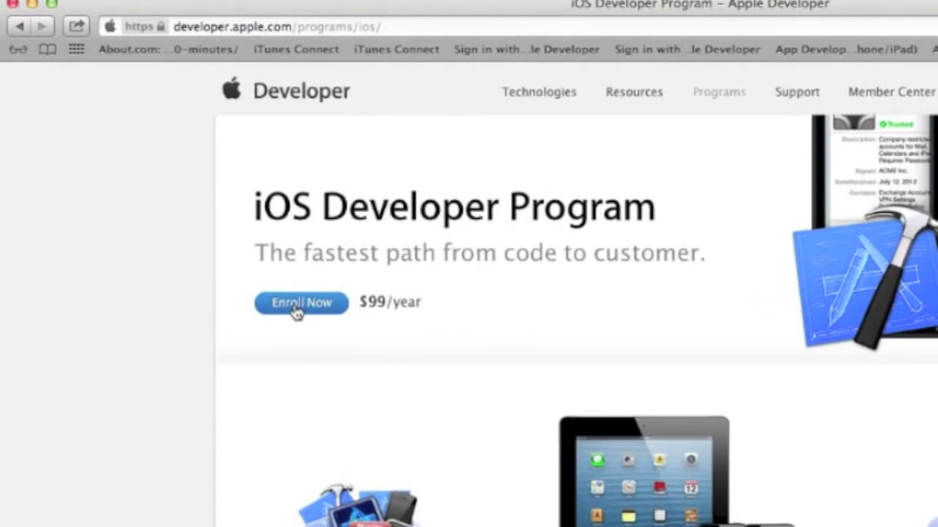
pyautogui.click(296, 310)
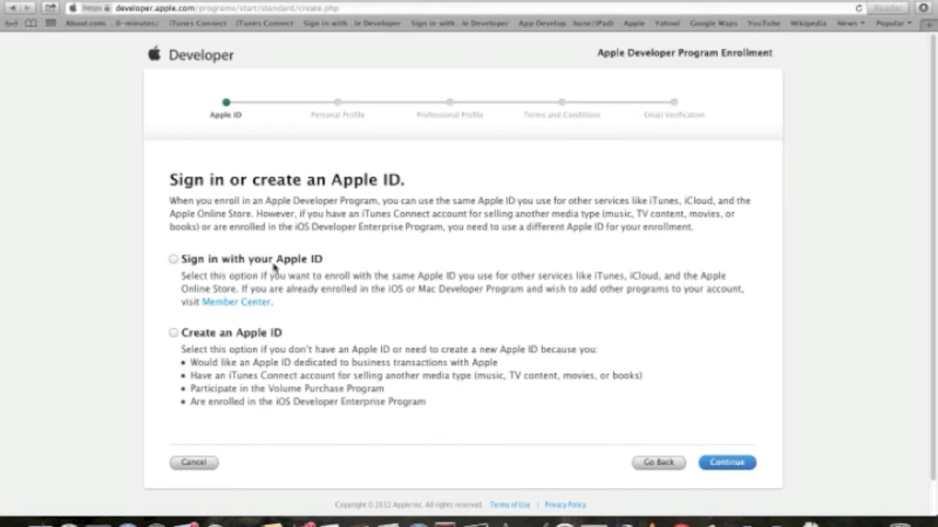
# Choose to enroll as an individual with an existing Apple ID, and sign in without saving the password.
pyautogui.click(174, 260)
pyautogui.click(728, 463)
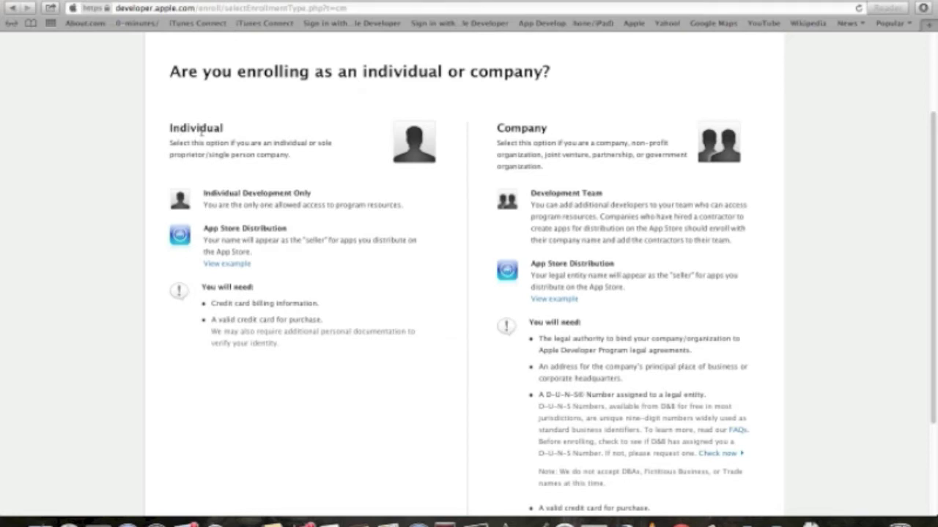
pyautogui.scroll(-1, 934, 170)
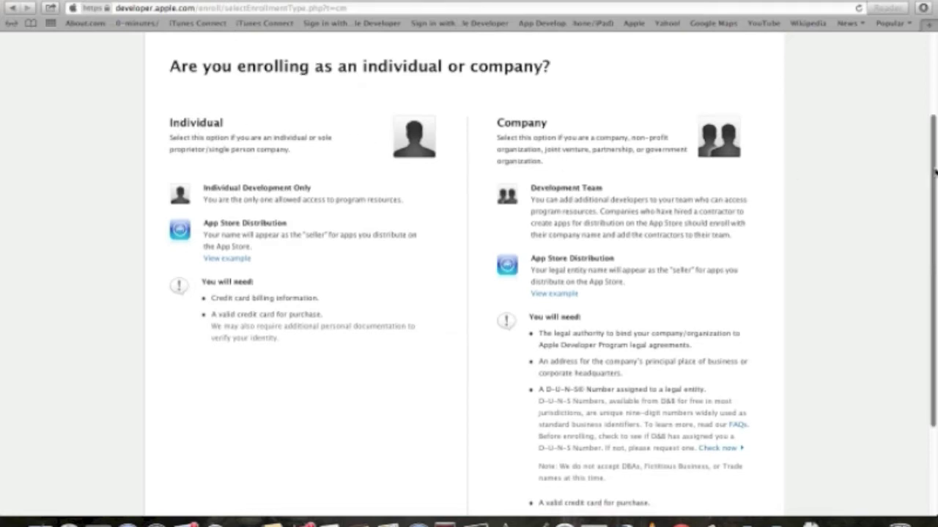
pyautogui.scroll(-5, 935, 170)
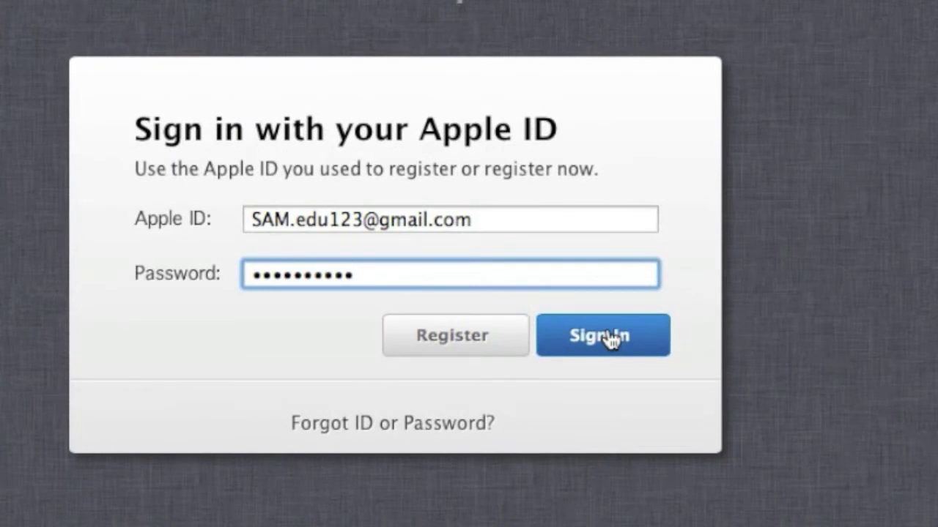
pyautogui.click(621, 342)
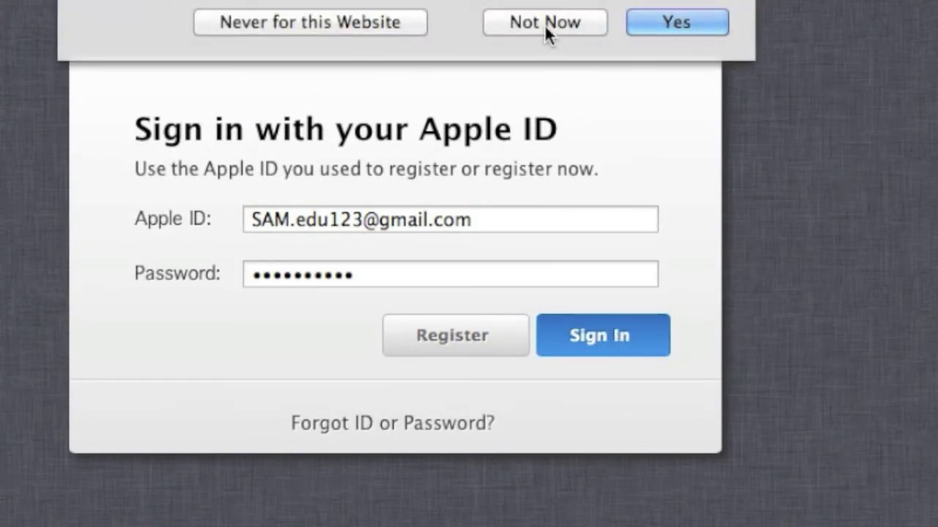
pyautogui.click(544, 24)
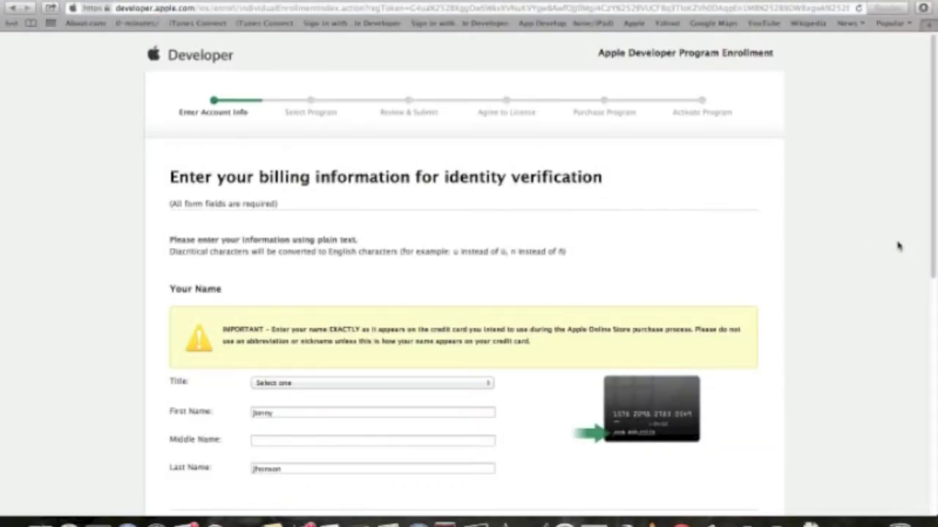
# Set the title to Mr. in the billing information, select the billing state and submit the form.
pyautogui.moveTo(934, 238); pyautogui.dragTo(934, 315)
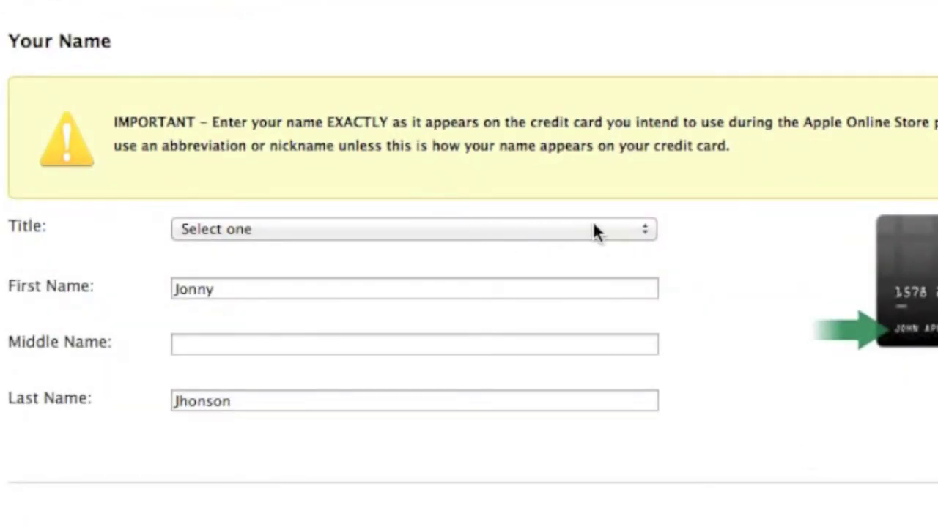
pyautogui.click(644, 229)
pyautogui.click(406, 249)
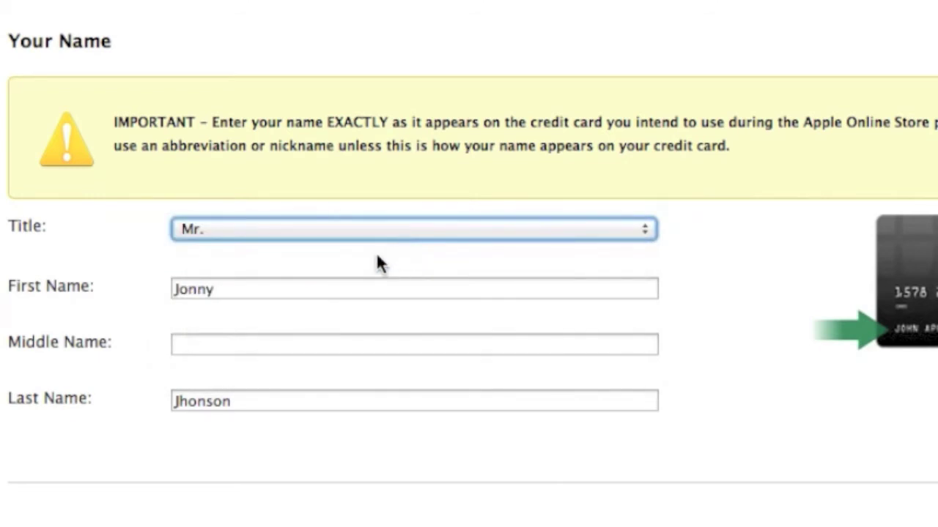
pyautogui.click(362, 287)
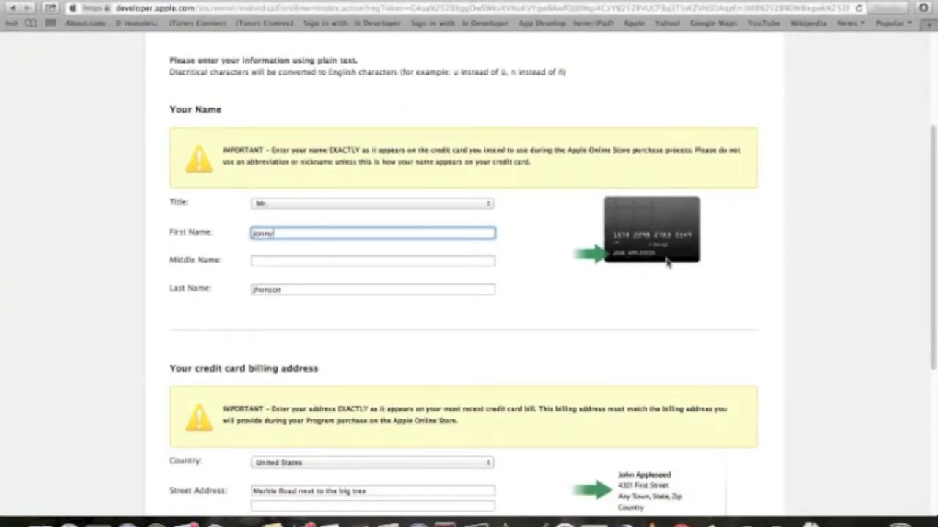
pyautogui.scroll(-1, 934, 290)
pyautogui.moveTo(933, 289); pyautogui.dragTo(935, 416)
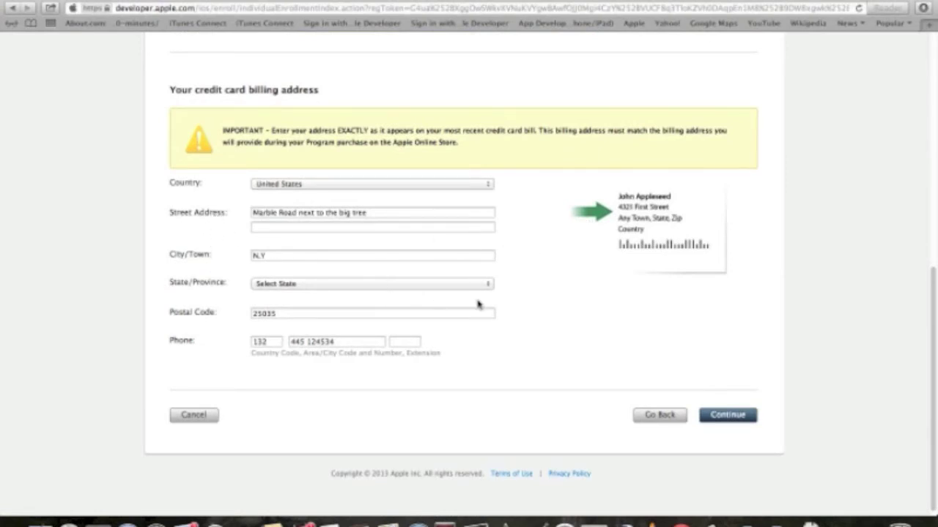
pyautogui.click(726, 419)
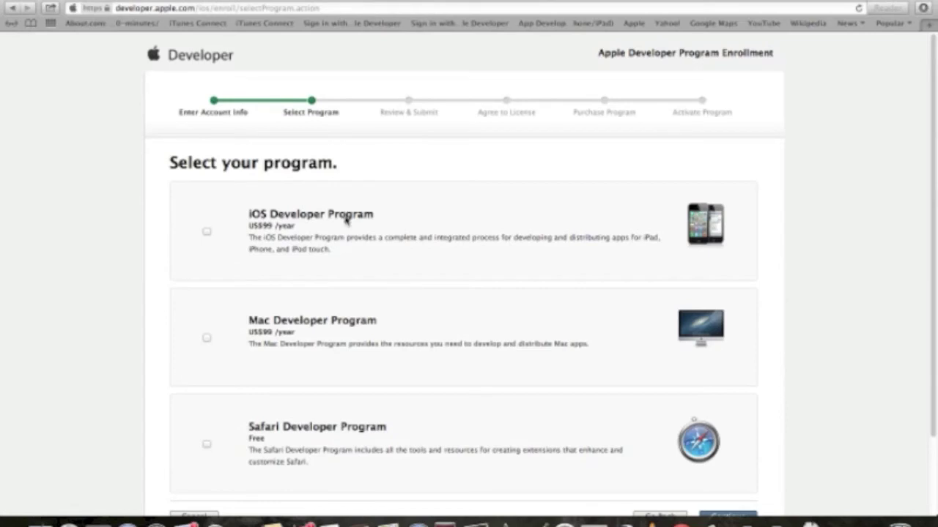
# Select only the iOS Developer Program for enrollment and continue to the review stage.
pyautogui.click(208, 232)
pyautogui.click(207, 338)
pyautogui.click(207, 338)
pyautogui.scroll(-3, 934, 406)
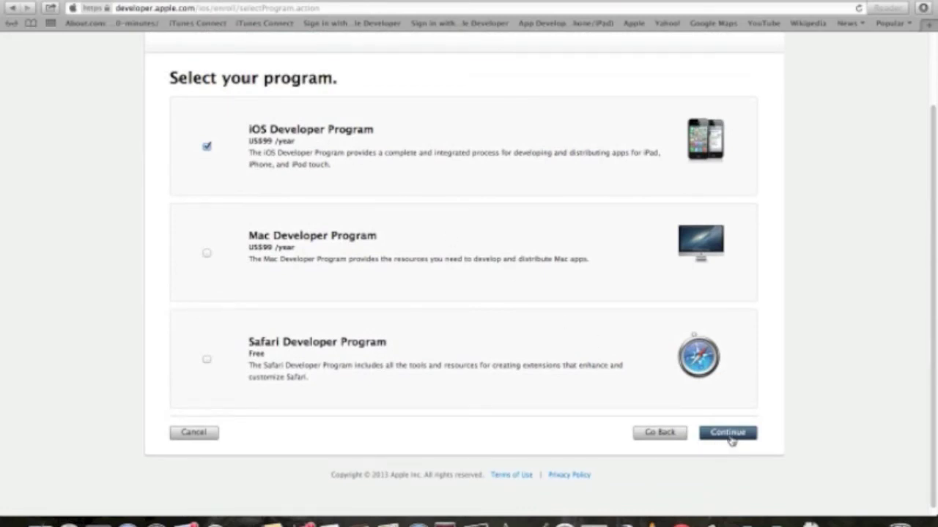
pyautogui.click(729, 437)
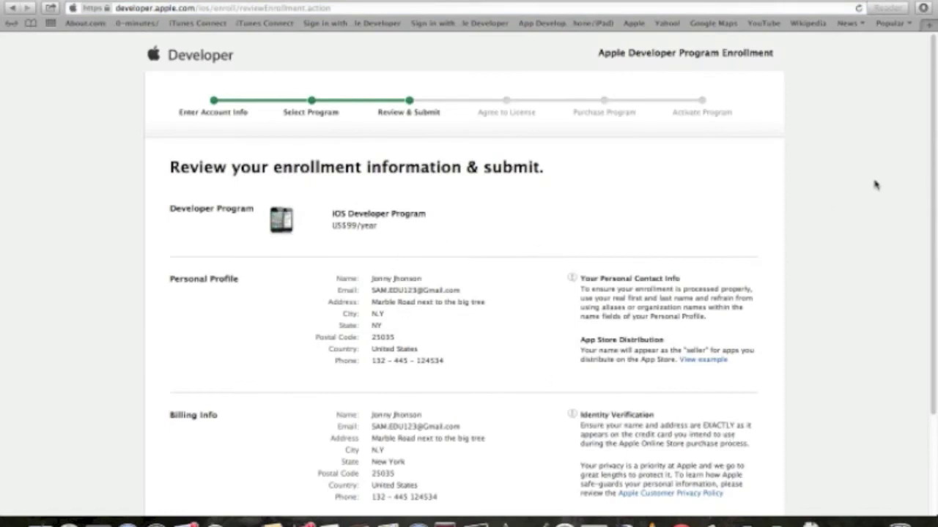
# Submit the reviewed enrollment information and accept the iOS Developer Program License Agreement.
pyautogui.scroll(-3, 934, 167)
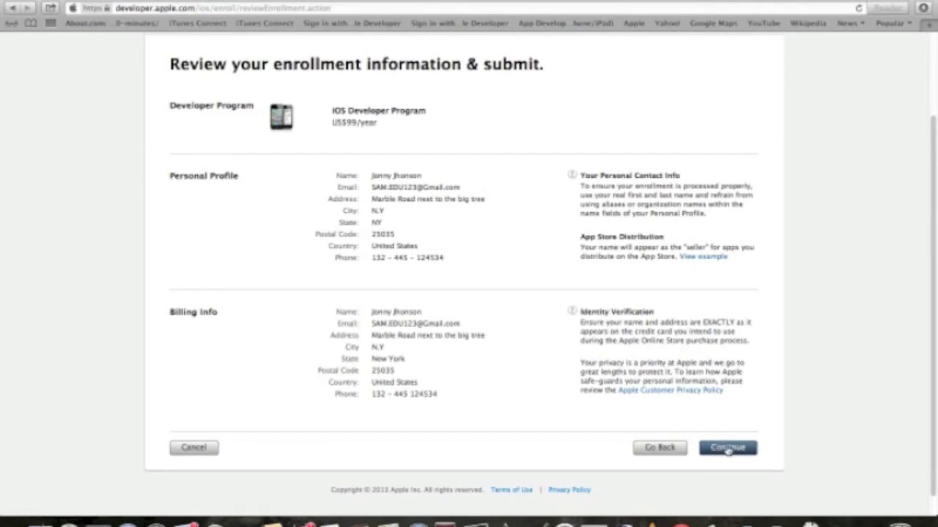
pyautogui.click(727, 448)
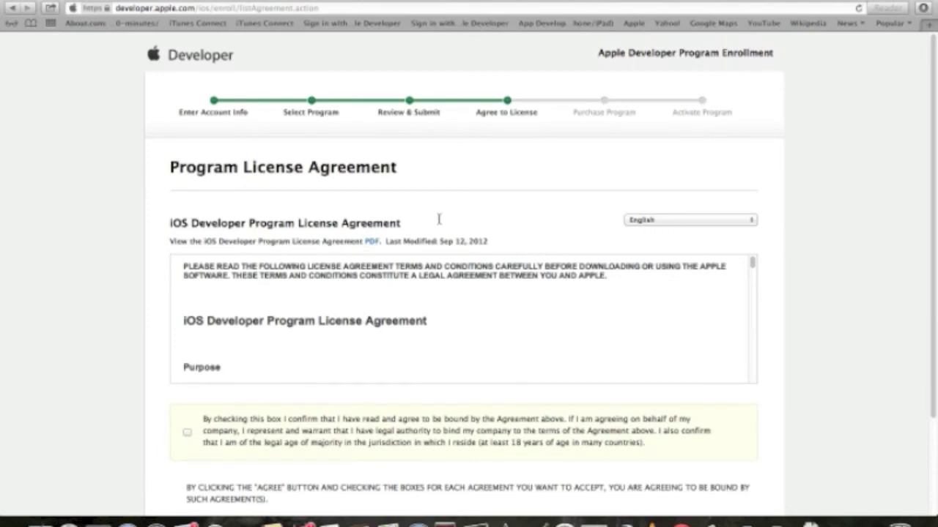
pyautogui.moveTo(935, 317); pyautogui.dragTo(935, 392)
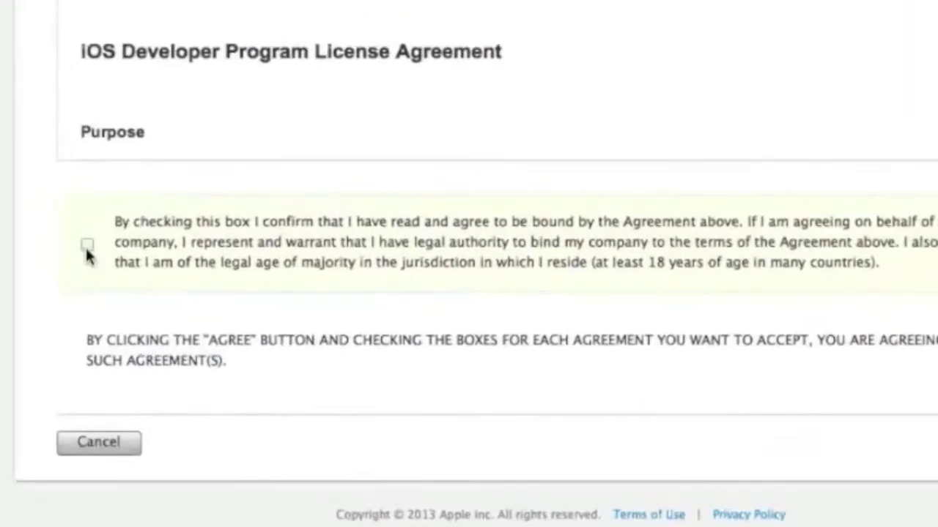
pyautogui.click(185, 315)
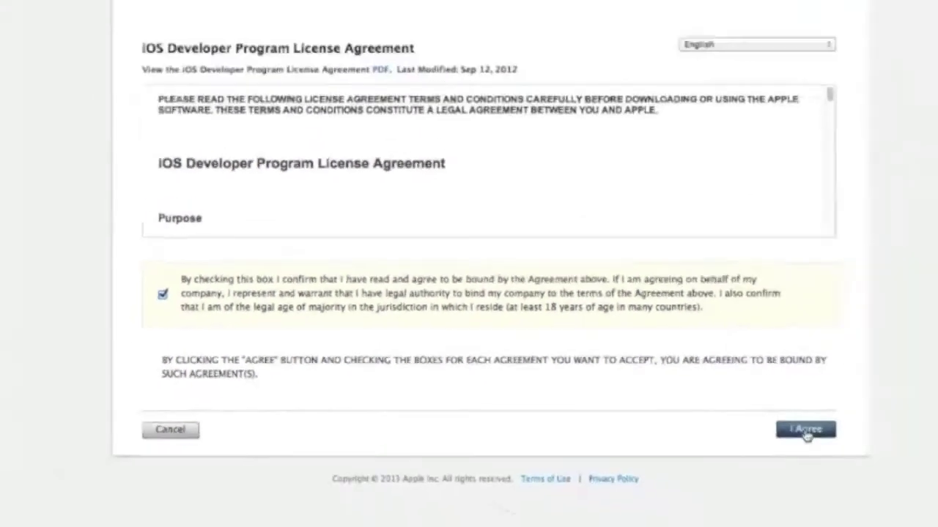
pyautogui.click(733, 427)
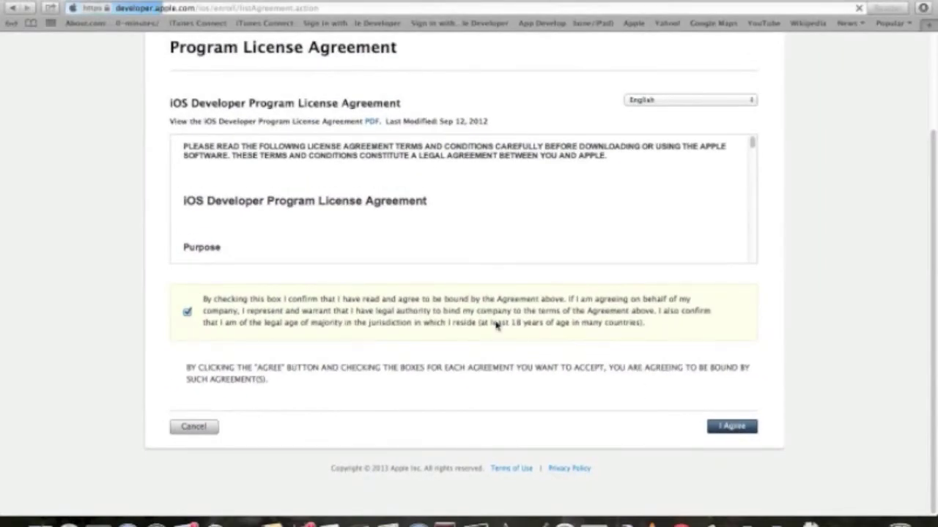